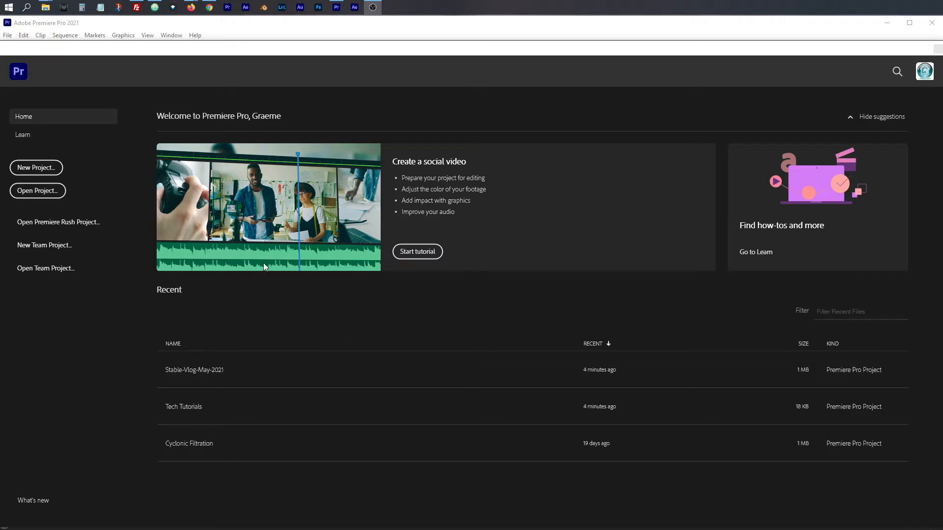
Open the recent Tech Tutorials project and close its open sequence.
click(190, 411)
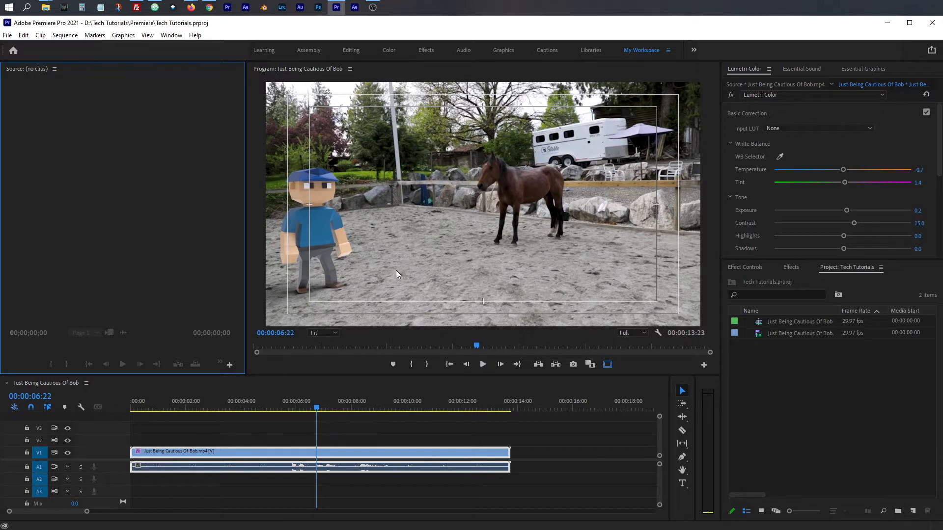
click(6, 383)
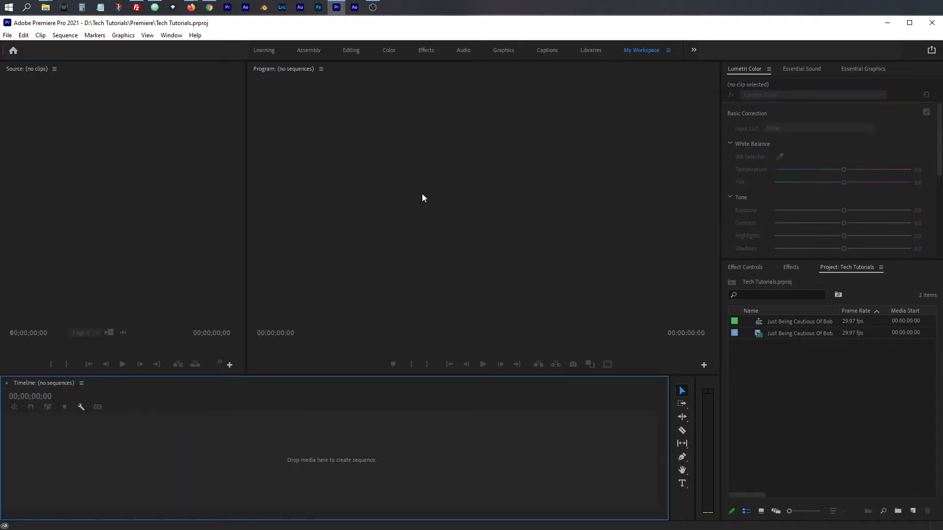
Import MVI_6211.MP4 from the Tutorial02 folder in File Explorer into the Tech Tutorials project, then minimize the file window.
key(alt+Tab)
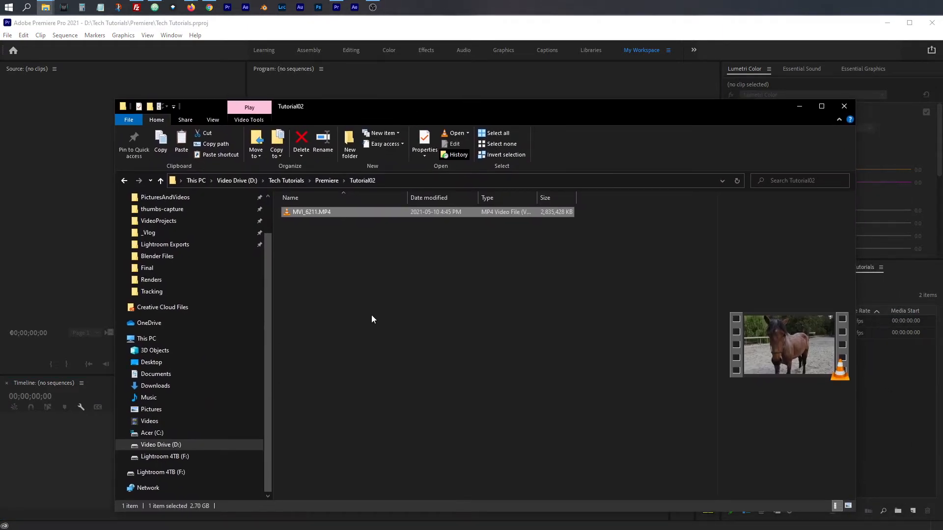
click(319, 226)
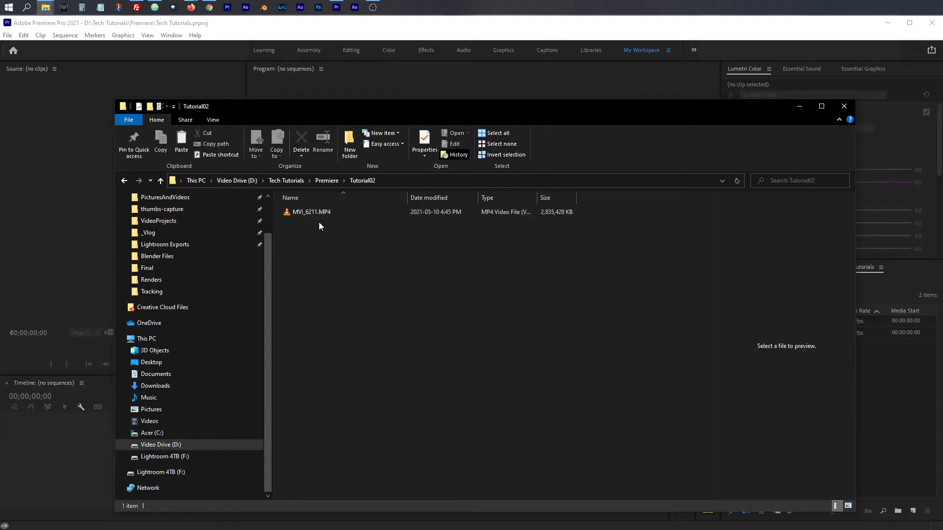
click(314, 211)
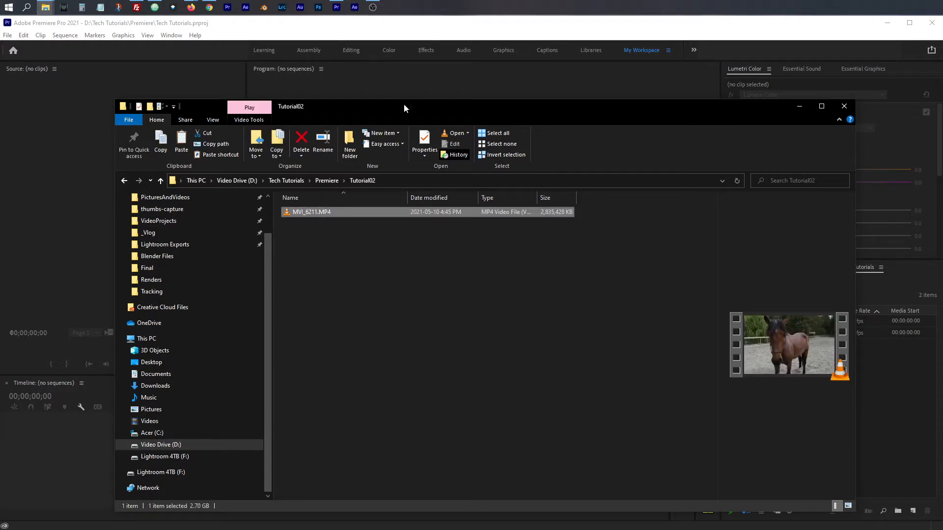
drag(413, 111, 365, 90)
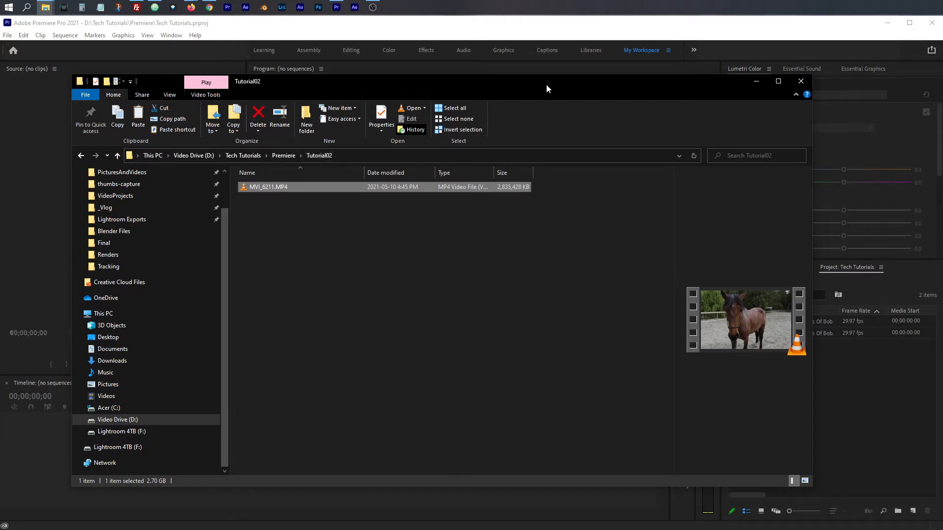
drag(546, 84, 521, 78)
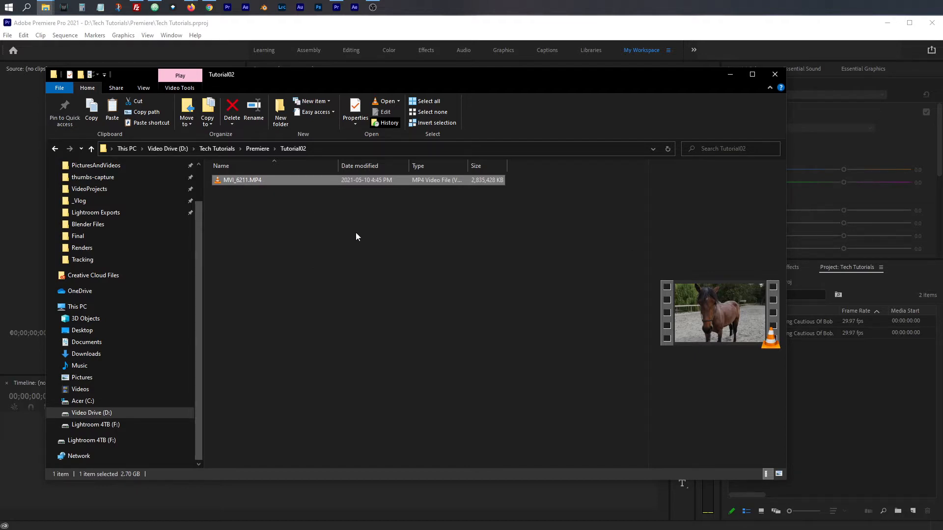
mouse_move(362, 75)
mouse_down()
mouse_move(421, 75)
mouse_move(346, 64)
mouse_up()
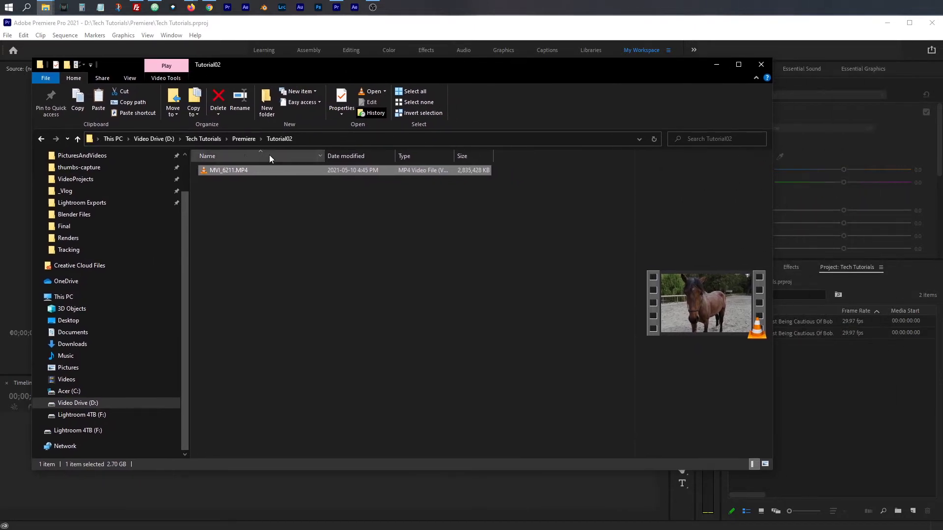
drag(220, 172, 843, 402)
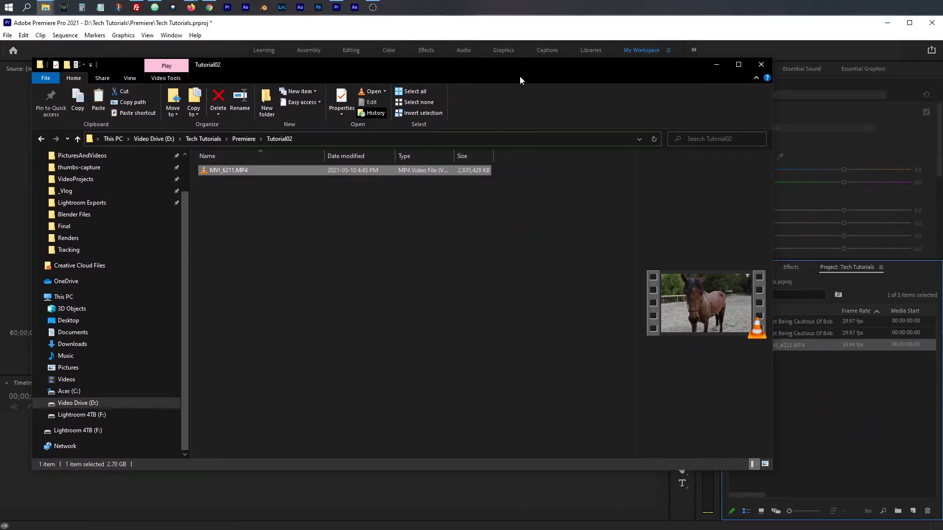
drag(521, 64, 522, 529)
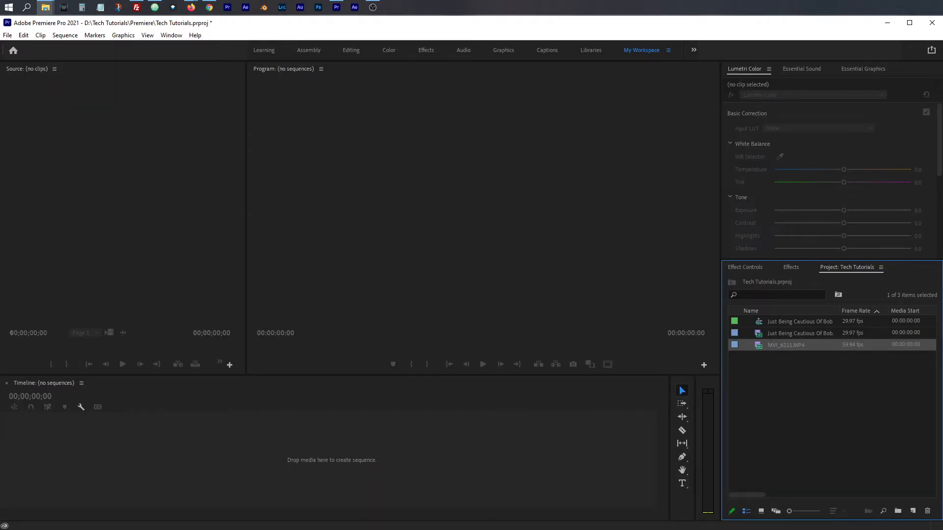
Widen the Source monitor, load MVI_6211.MP4 into it and scrub through the footage to 00:04:05:59.
click(567, 248)
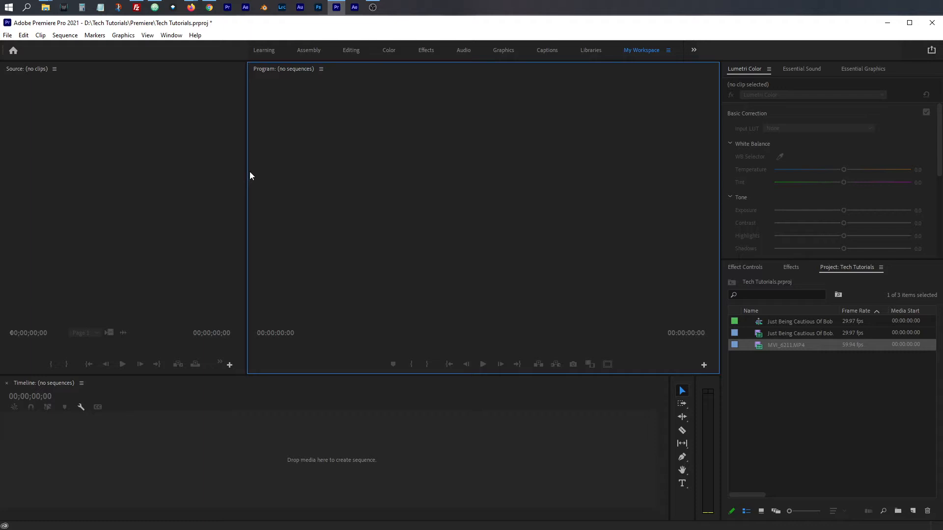
drag(245, 179, 388, 182)
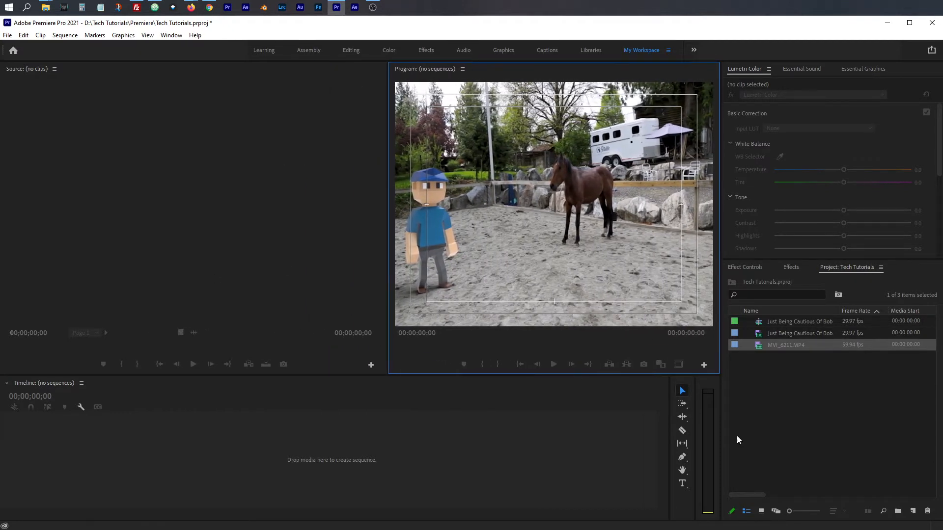
click(792, 403)
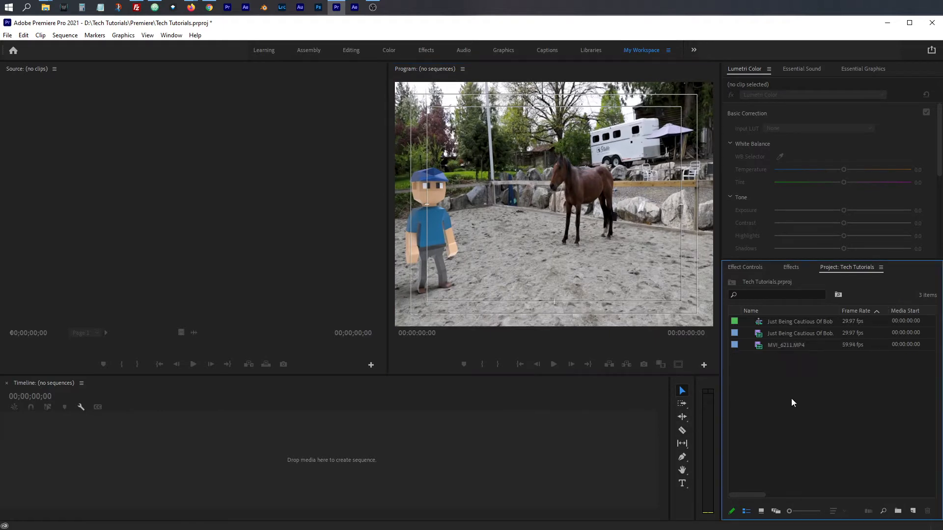
double_click(761, 344)
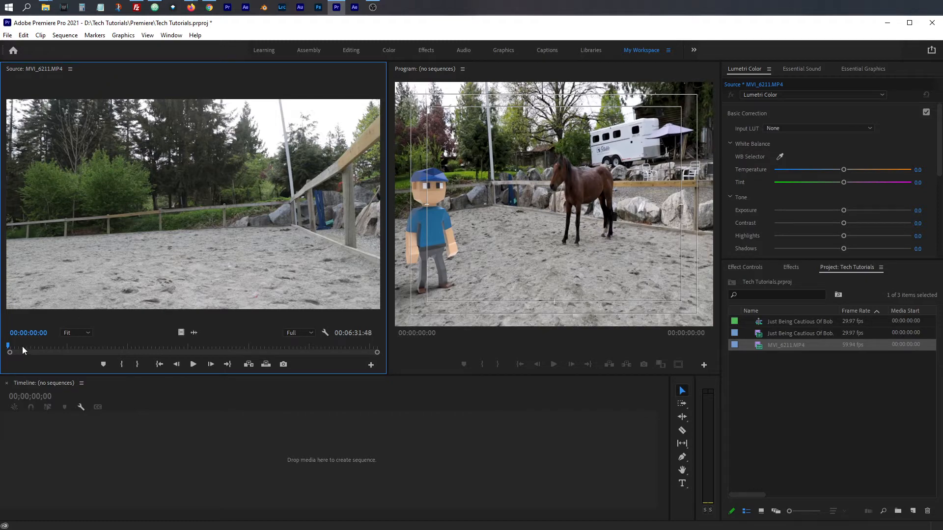
drag(22, 346, 240, 347)
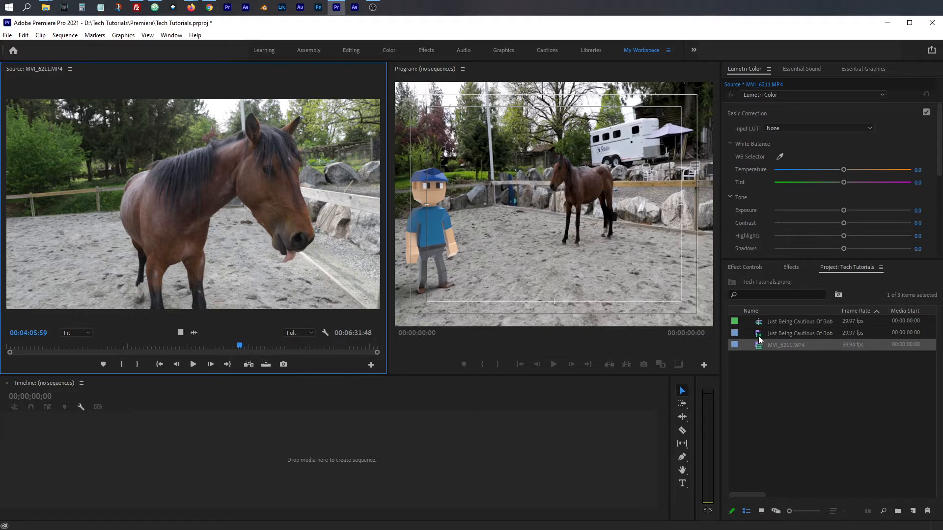
Open the Just Being Cautious Of Bob sequence and mute audio track A1, moving the playhead to 00:00:05:15.
double_click(762, 323)
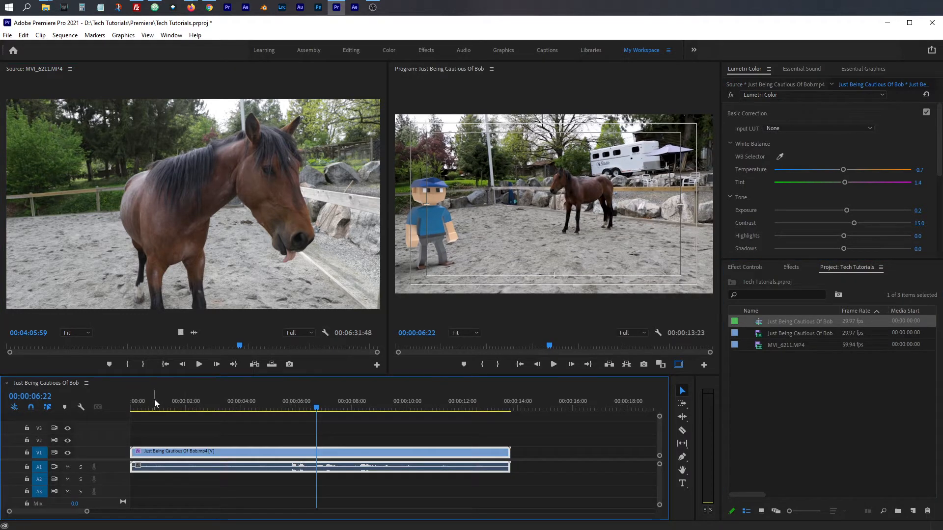
click(68, 468)
click(245, 410)
drag(245, 410, 299, 411)
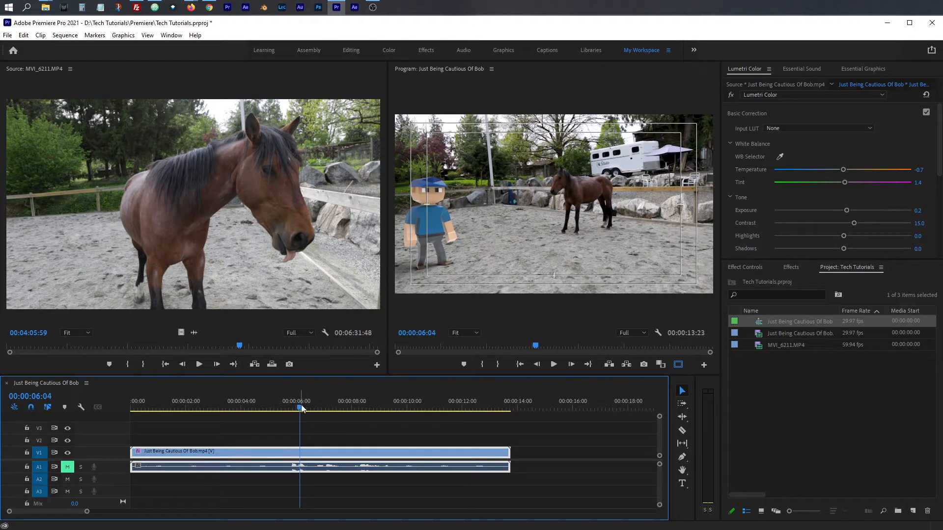
mouse_move(300, 405)
mouse_down()
mouse_move(261, 406)
mouse_move(283, 407)
mouse_up()
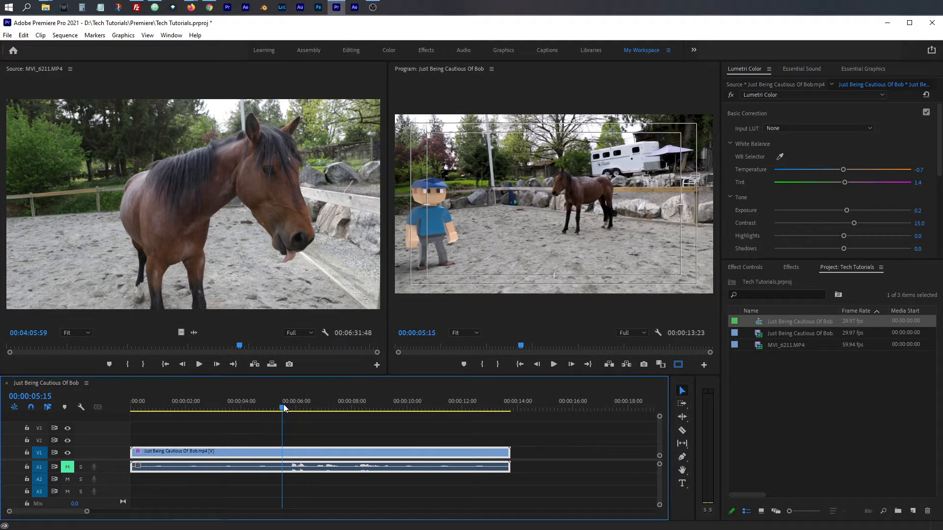
Enlarge the Program monitor in both directions and scrub through the sequence to review the animated character beside the horse.
drag(388, 187, 187, 187)
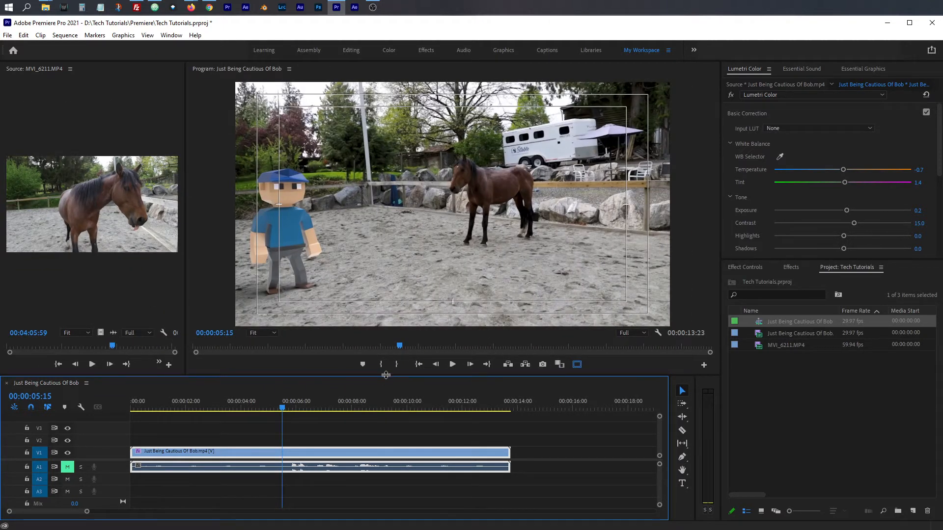
drag(386, 375, 387, 438)
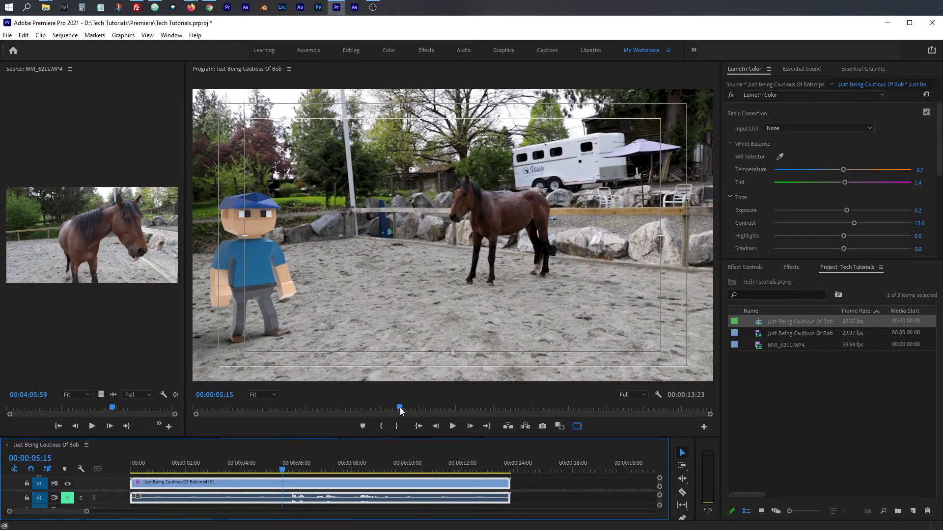
drag(403, 406, 529, 409)
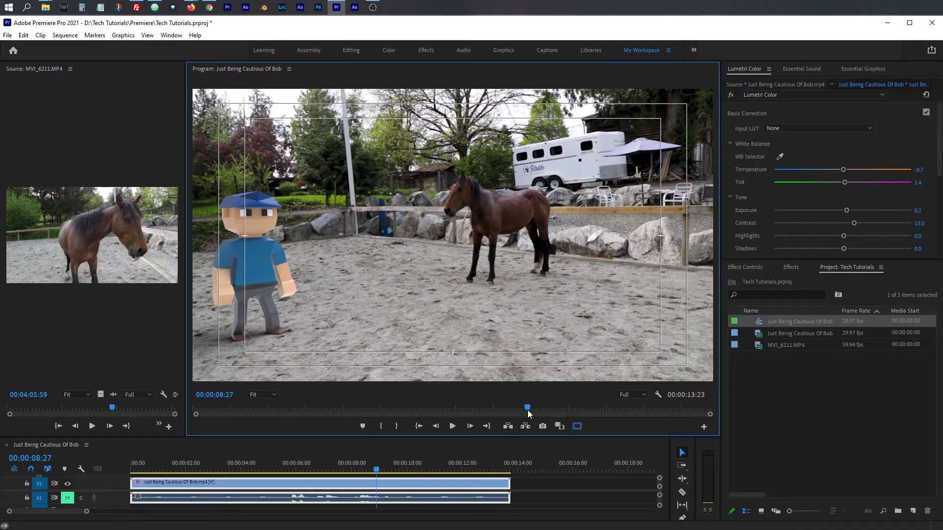
drag(528, 411, 193, 402)
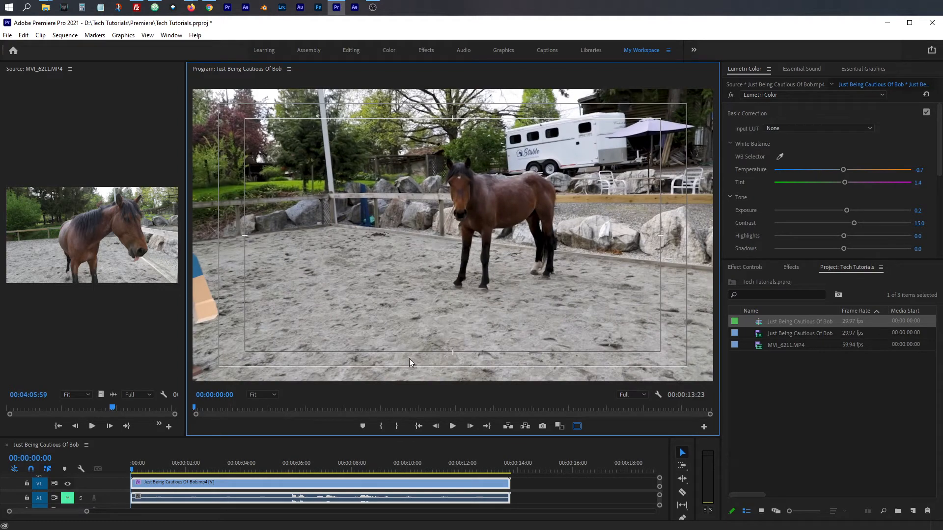
drag(193, 405, 548, 406)
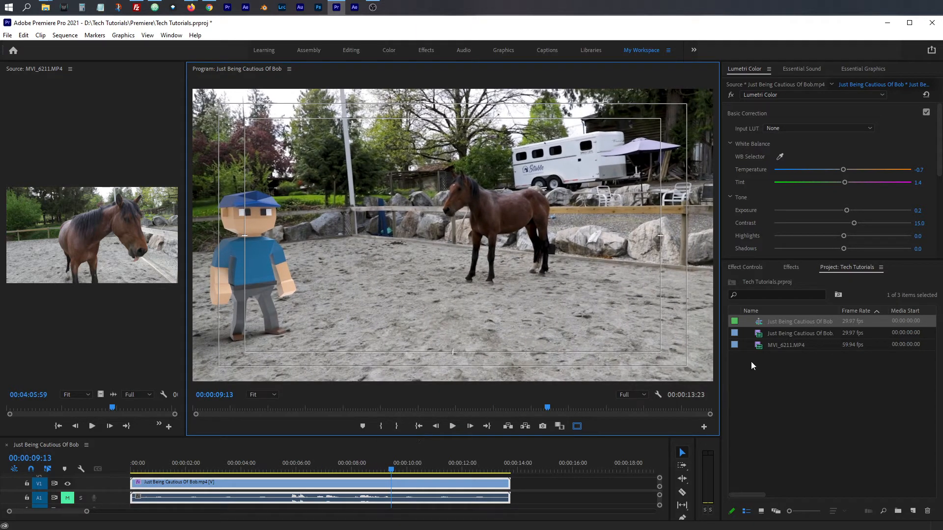
Load MVI_6211.MP4 in a widened Source monitor and scrub to the shot of the horse near the trailer at 00:06:06:59.
double_click(760, 346)
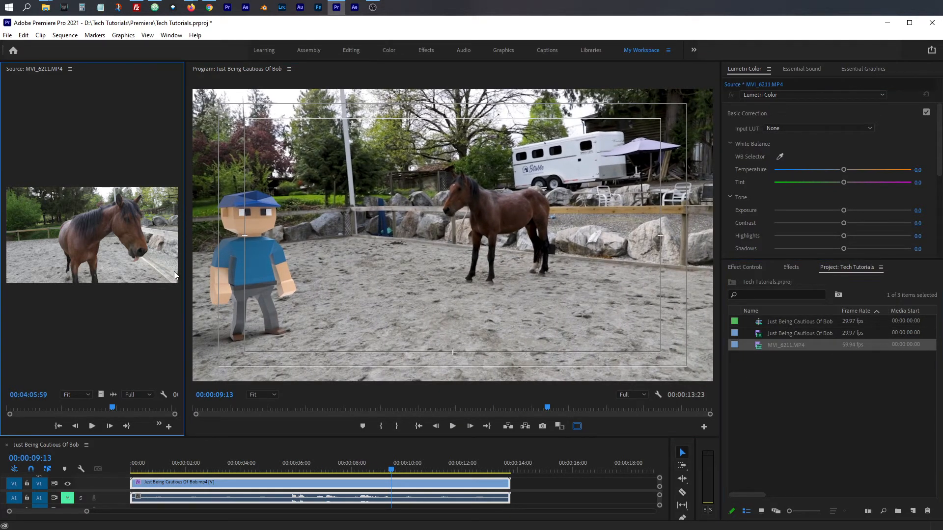
drag(186, 255, 574, 256)
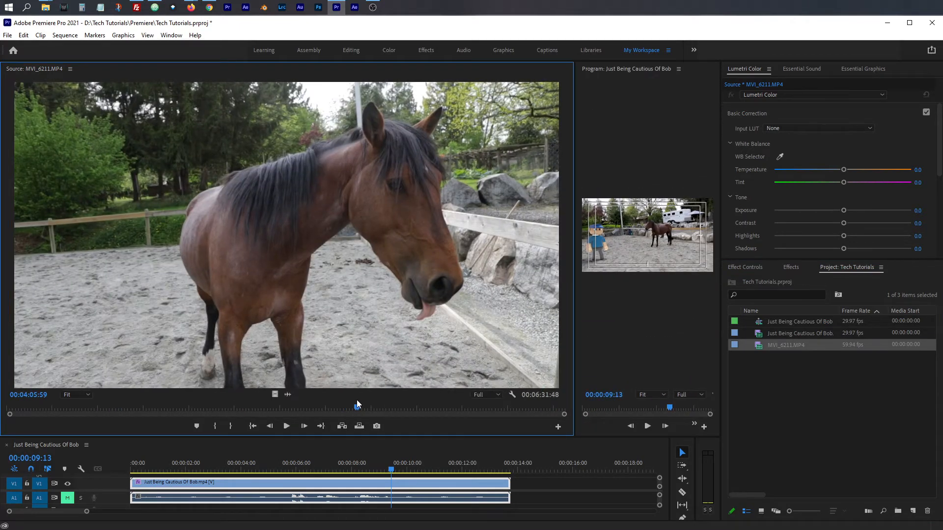
drag(358, 409, 530, 410)
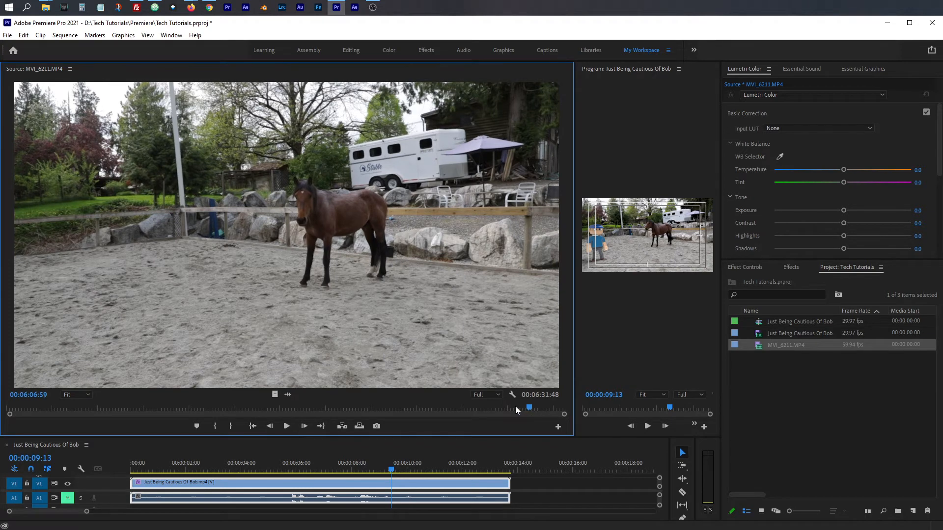
Play through the horse and trailer shot and mark the source clip's Out point at 00:06:18:54.
key(space)
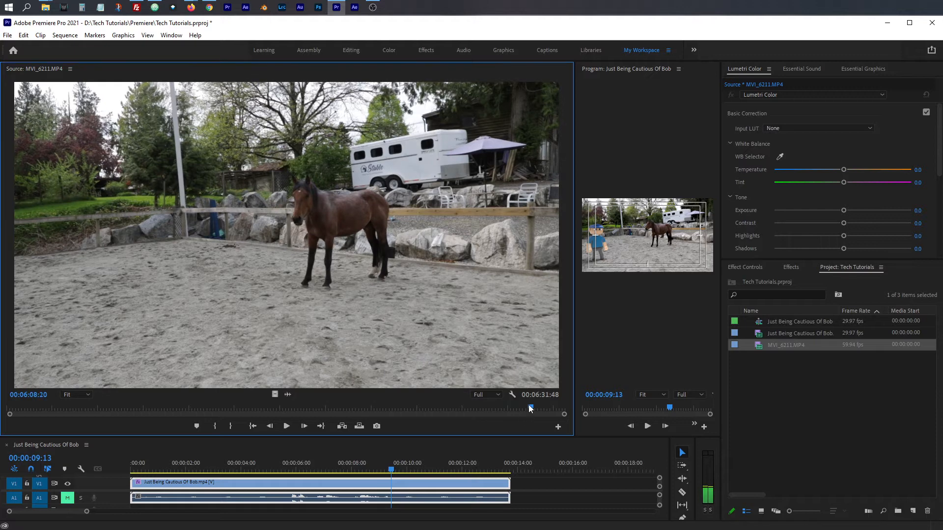
click(532, 407)
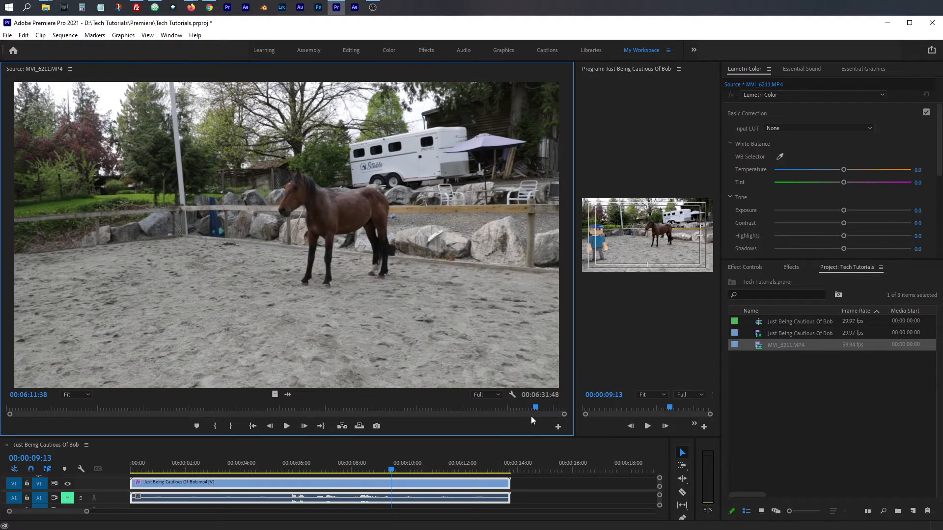
key(shift+Left)
key(shift+Left)
key(shift+Left)
drag(534, 408, 528, 404)
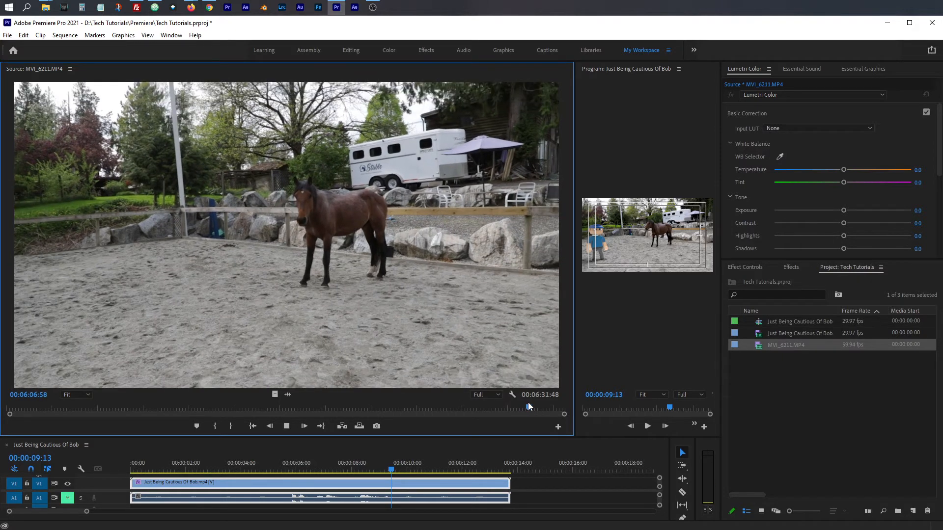
key(space)
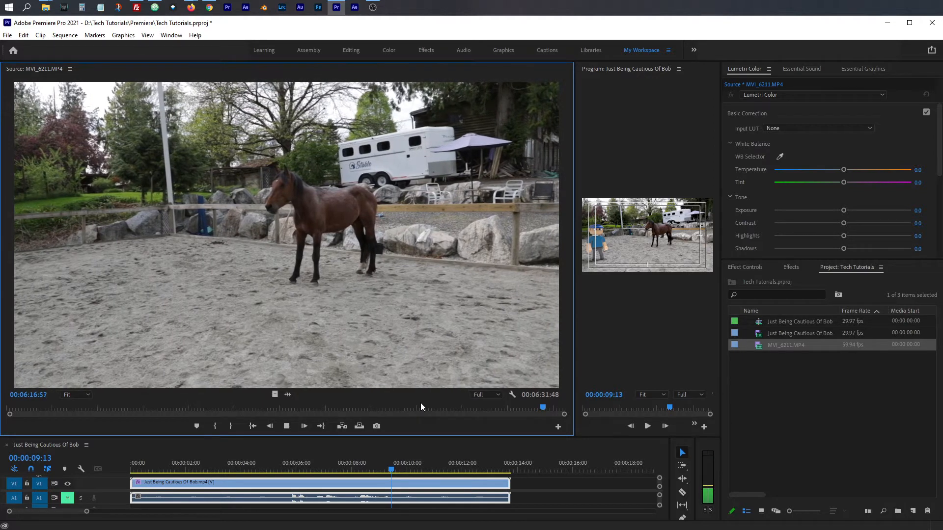
key(space)
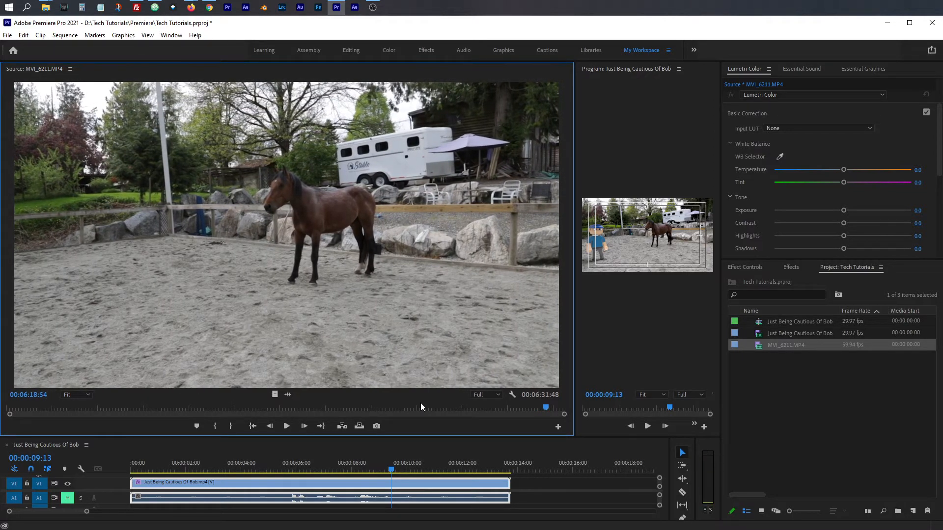
key(o)
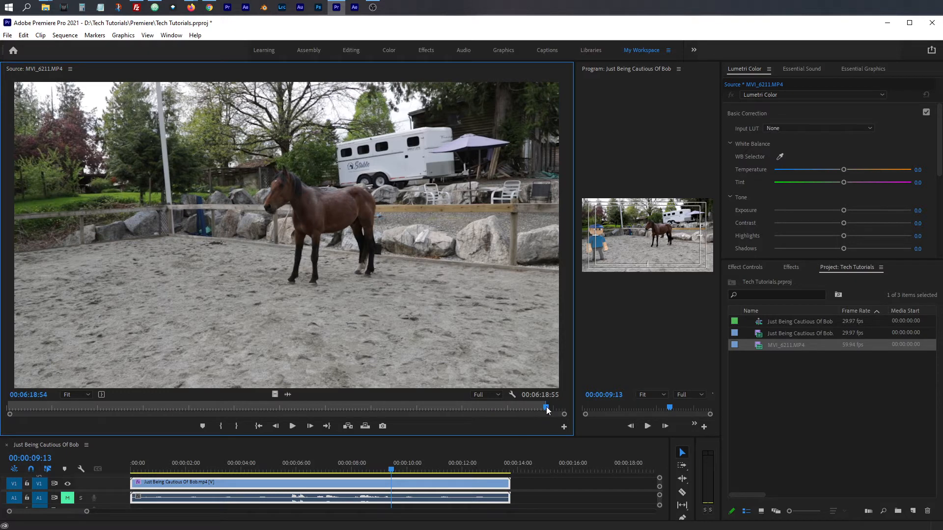
Go back to the start of the steady horse shot and mark the source clip's In point at 00:06:06:43.
drag(548, 410, 523, 408)
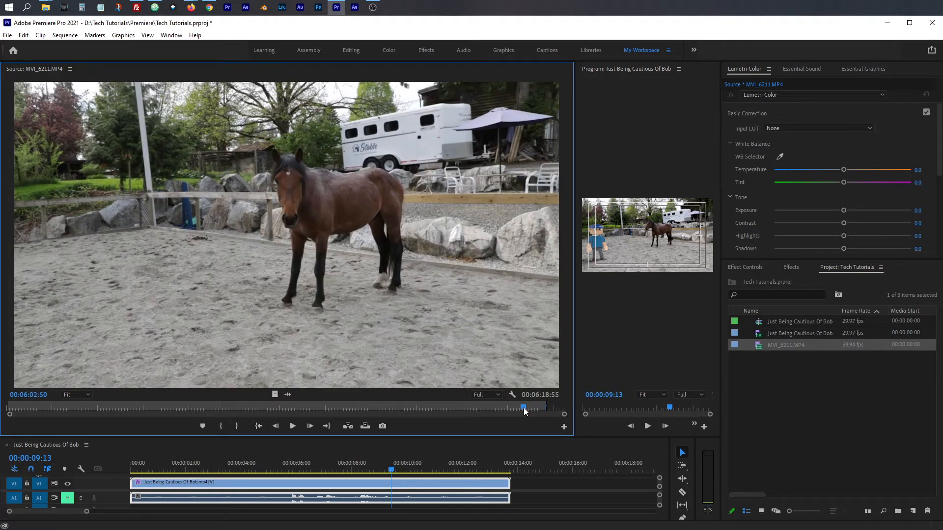
key(Right)
key(Right)
key(Right)
key(Right)
key(Right)
key(Right)
key(Right)
key(Right)
key(Right)
key(Right)
key(Right)
key(Right)
key(space)
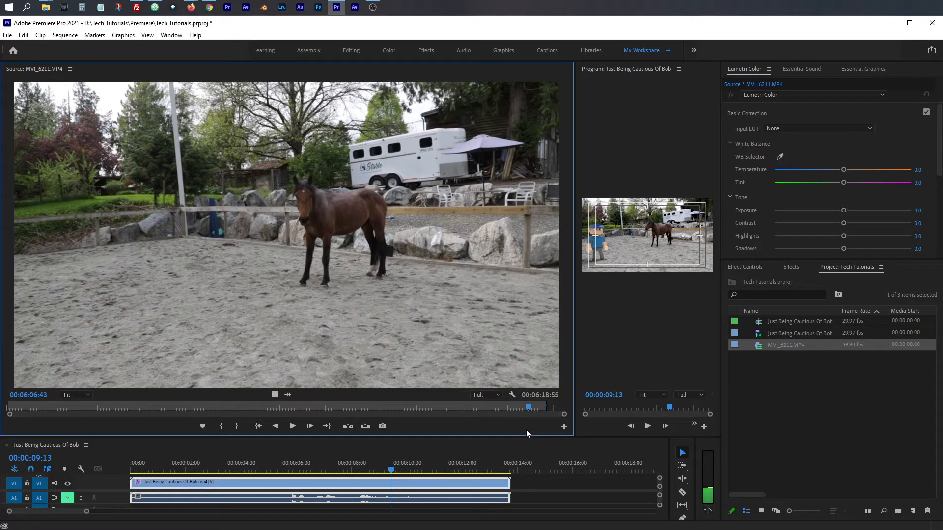
key(i)
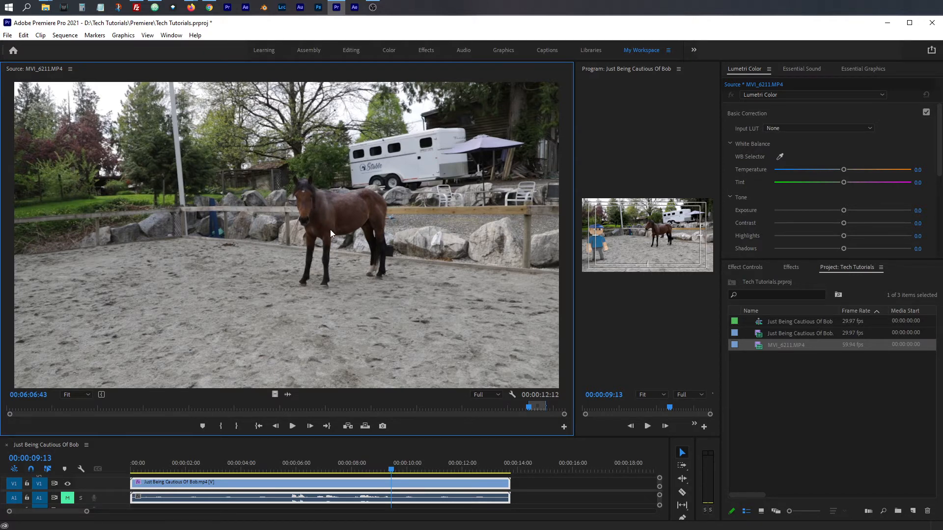
Play through the marked horse shot in the Source monitor and return to its start.
key(space)
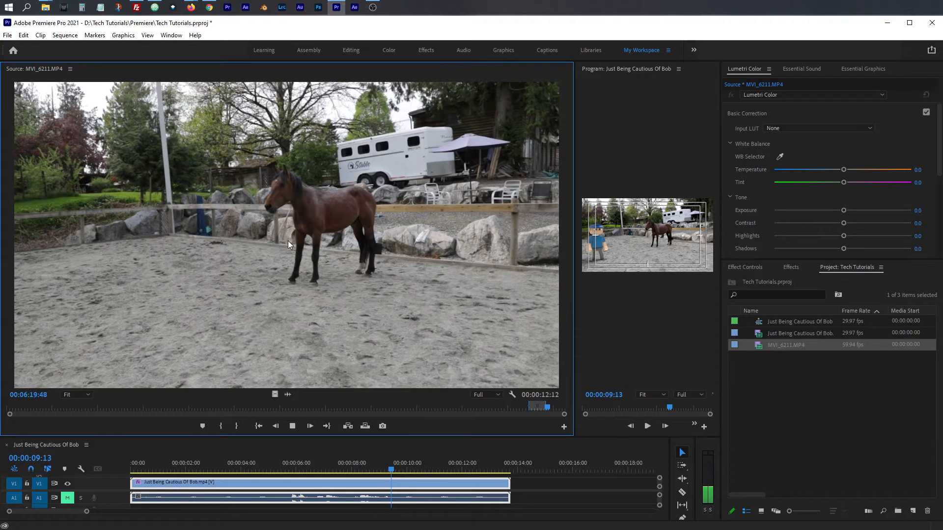
key(space)
drag(549, 409, 529, 407)
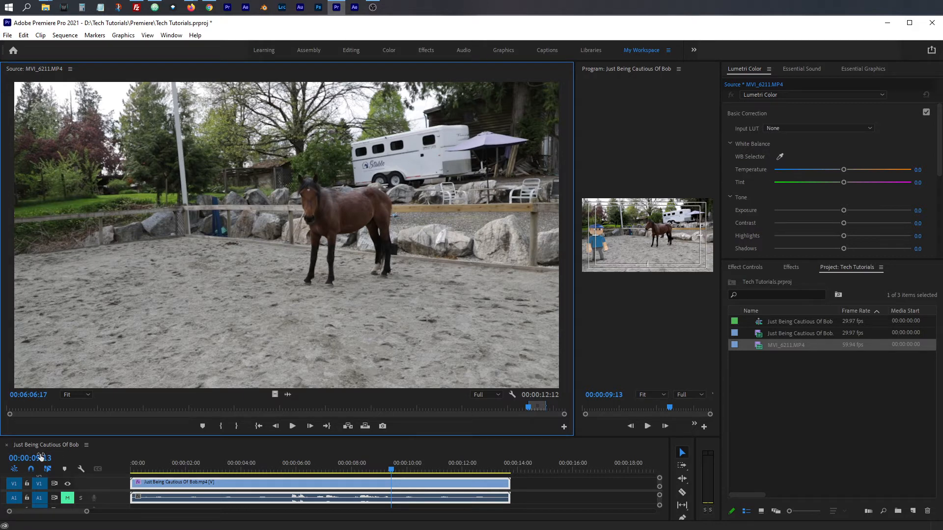
Close the open Just Being Cautious Of Bob sequence and create a new sequence from the marked range of MVI_6211.MP4.
click(7, 446)
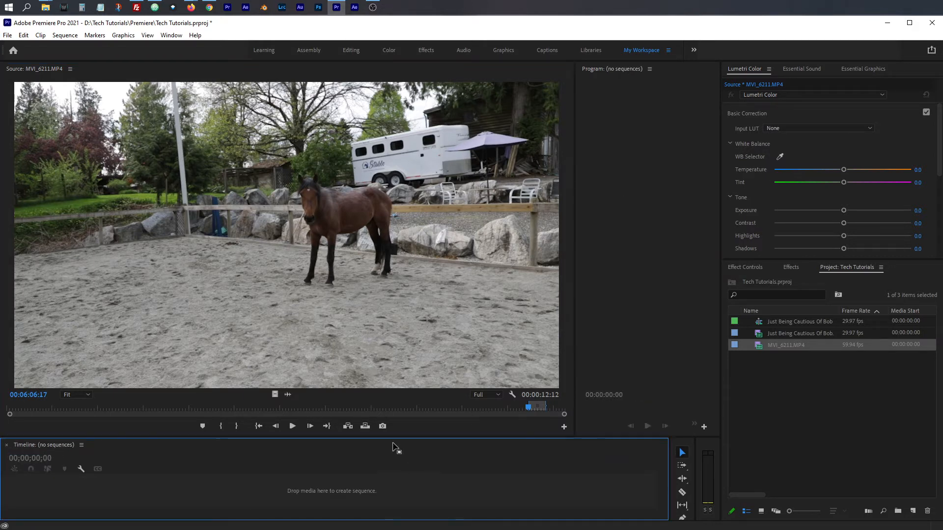
drag(394, 437, 396, 362)
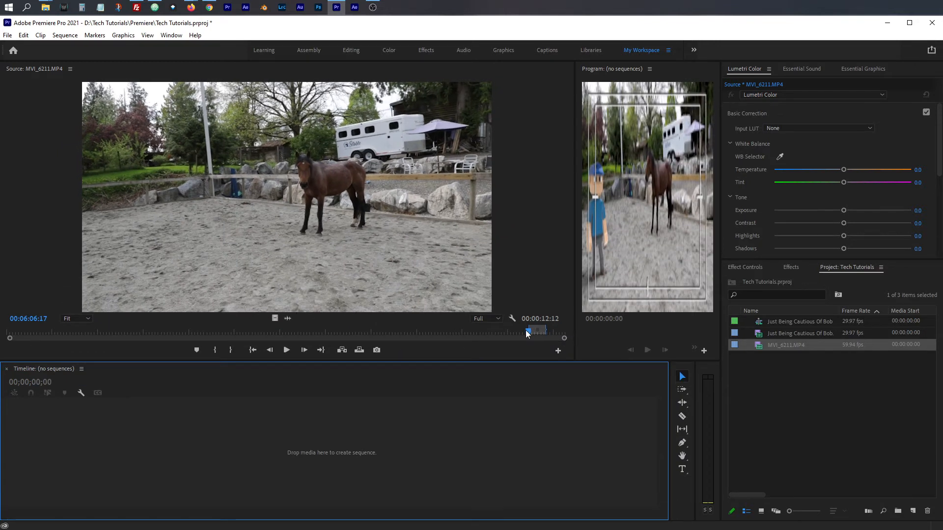
drag(529, 329, 532, 326)
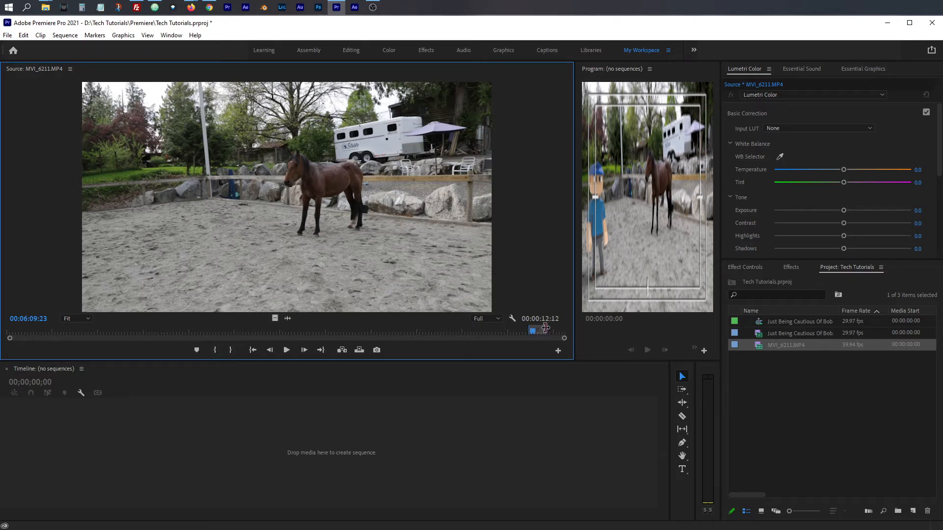
drag(249, 202, 216, 462)
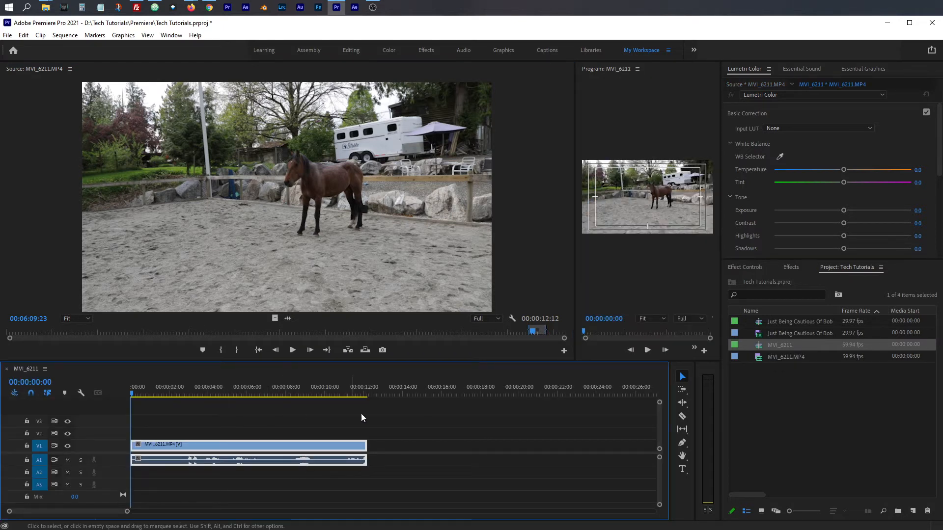
Rename the new MVI_6211 sequence as Track.
click(783, 345)
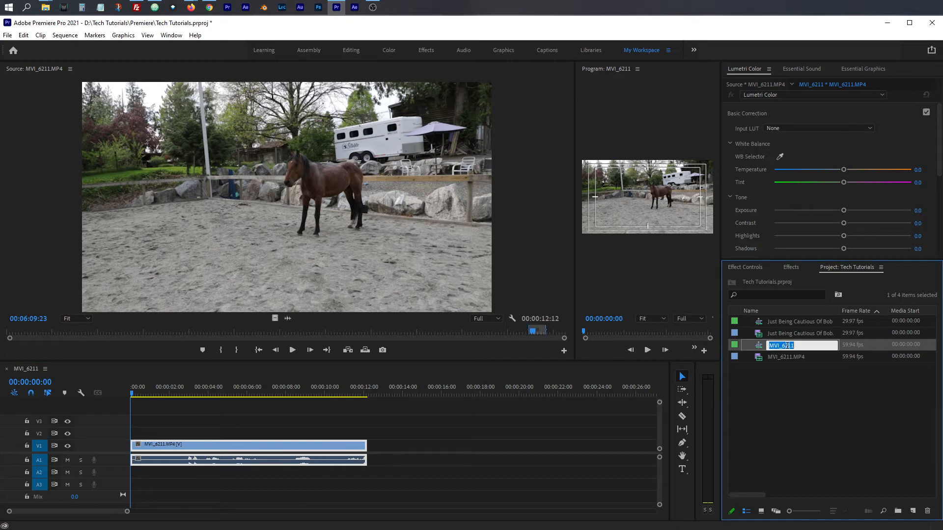
text(Track)
key(Tab)
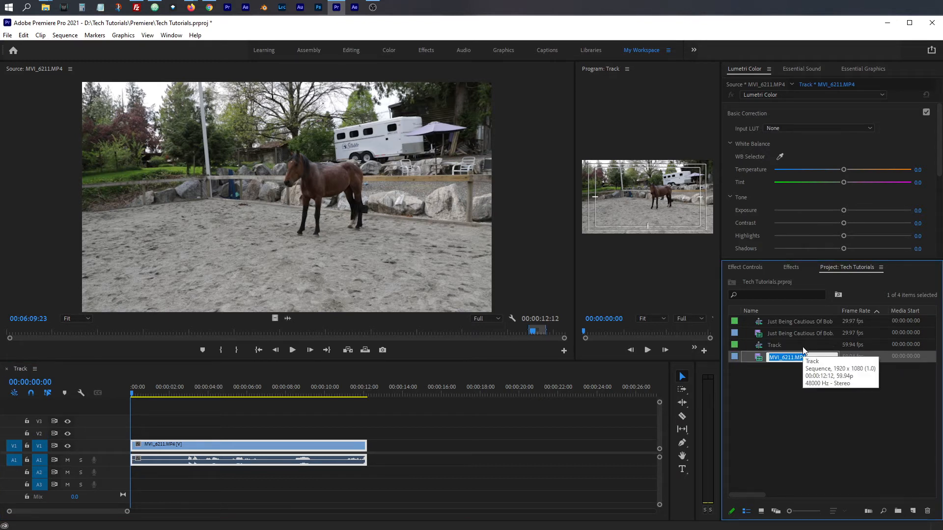
click(801, 346)
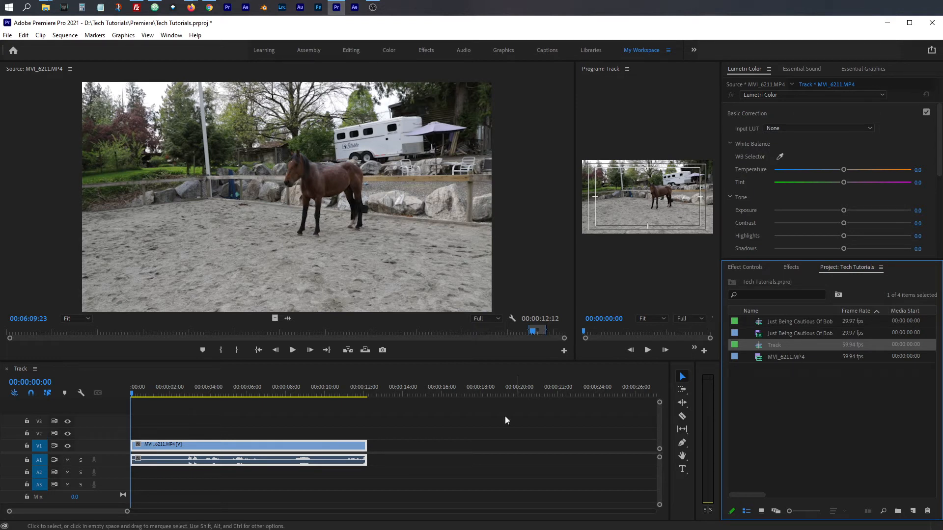
Widen the Program monitor and scrub the Track sequence to 00:00:05:29.
click(187, 448)
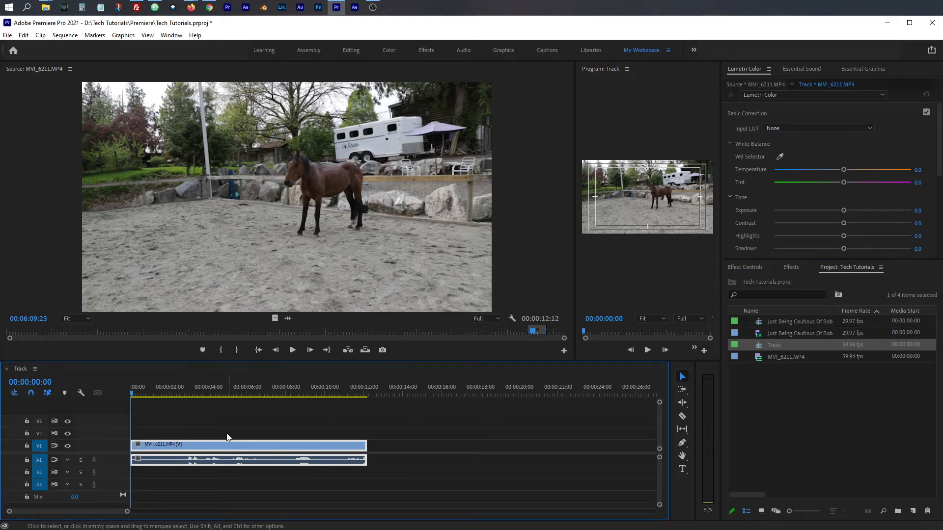
drag(133, 393, 184, 393)
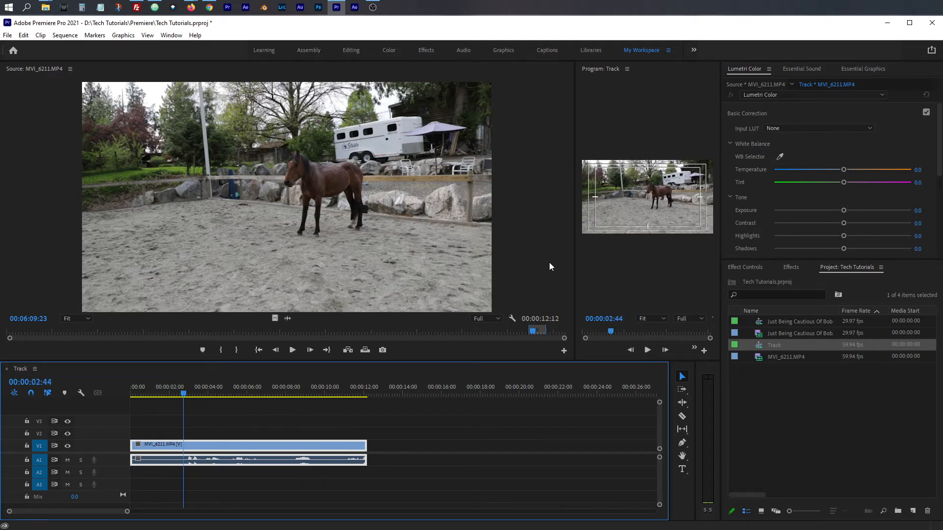
drag(575, 209, 290, 213)
drag(183, 393, 235, 407)
click(234, 408)
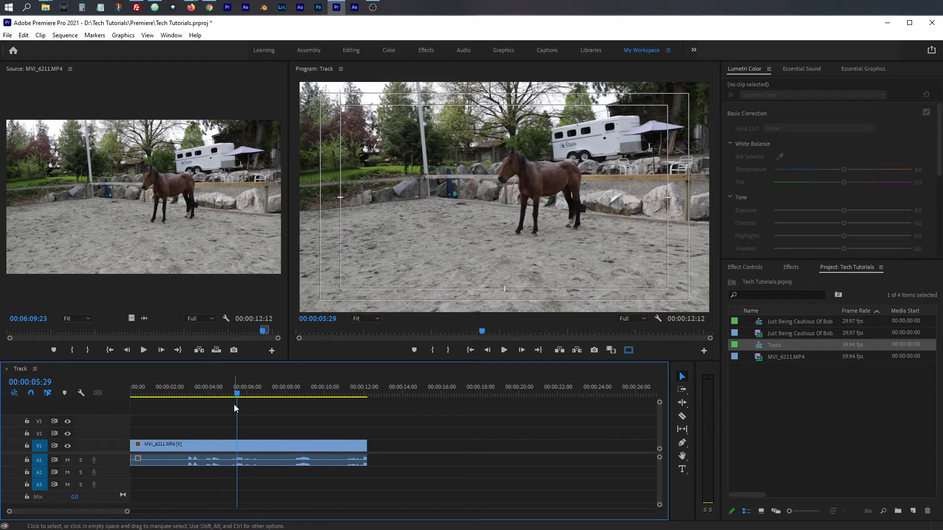
key(ctrl+m)
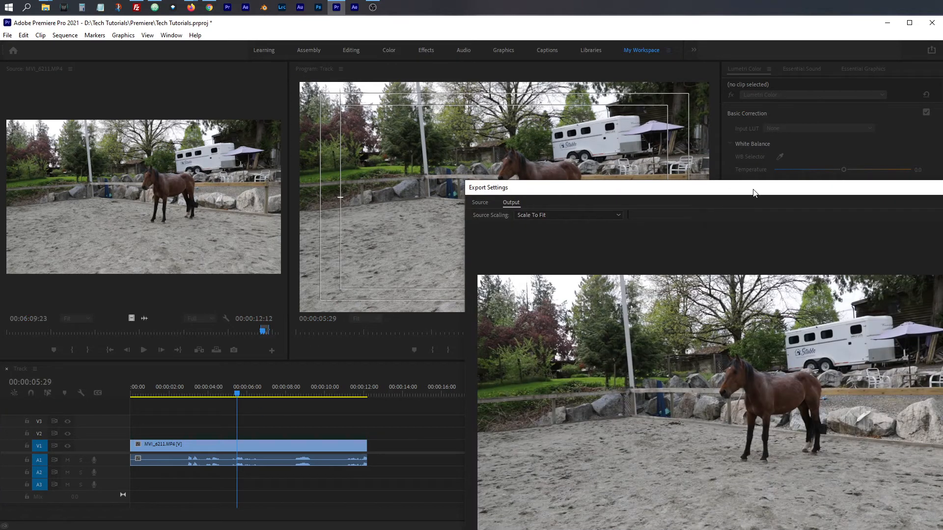
key(Escape)
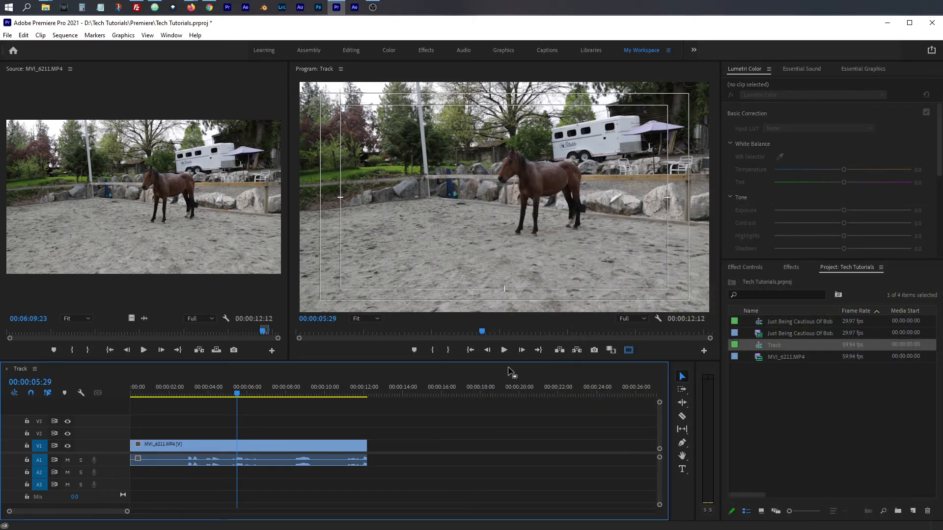
click(246, 284)
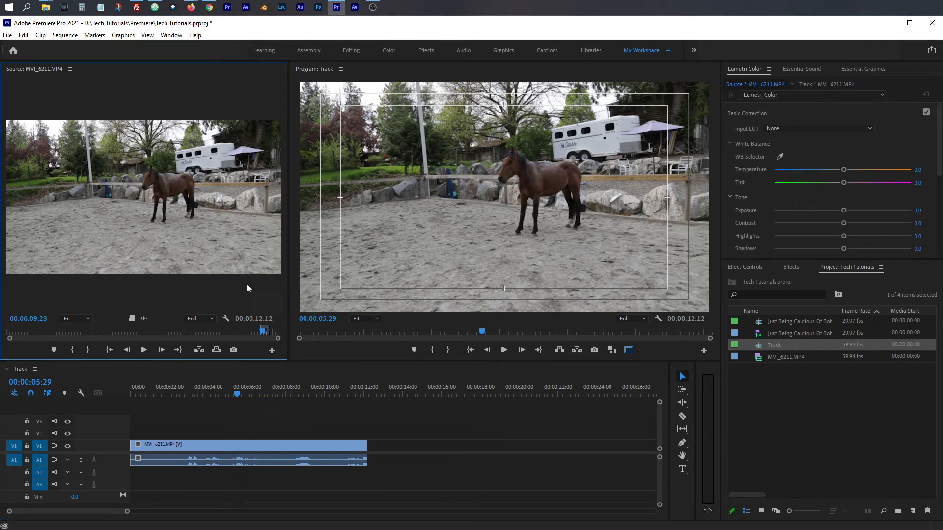
click(383, 162)
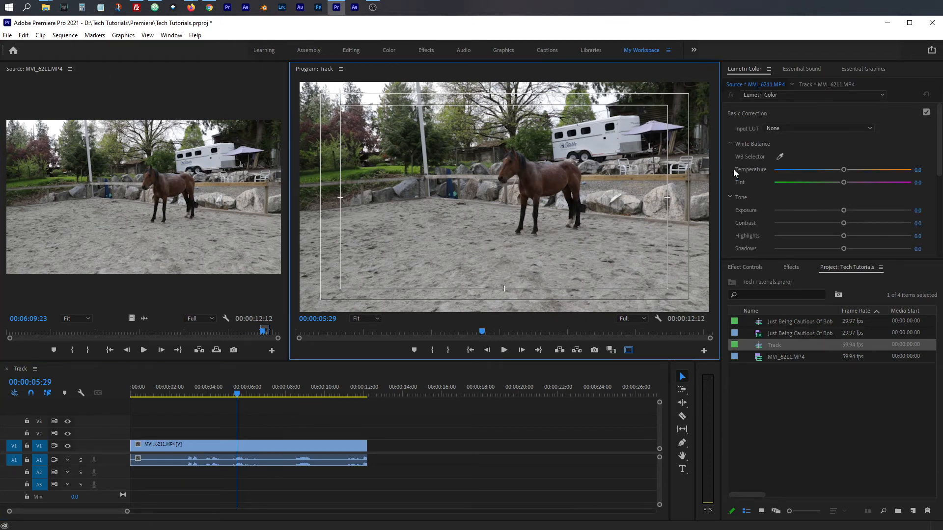
click(834, 106)
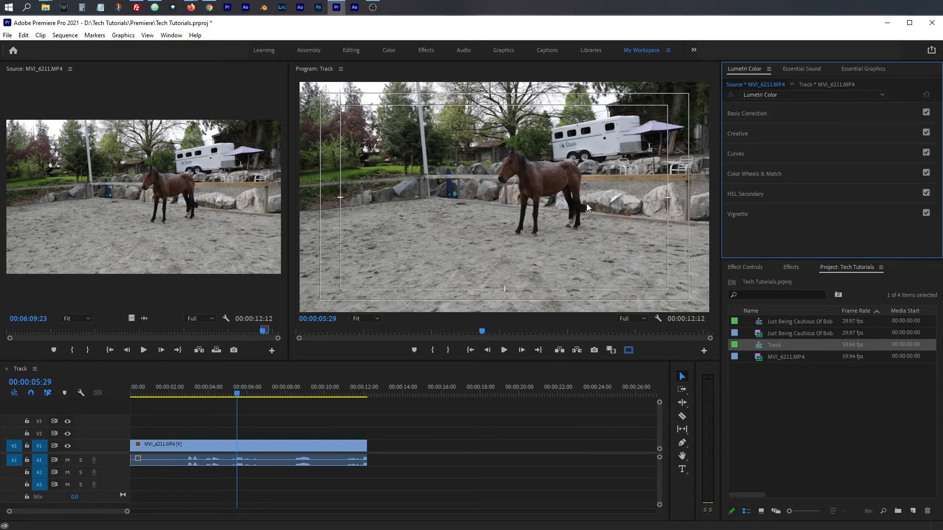
click(402, 412)
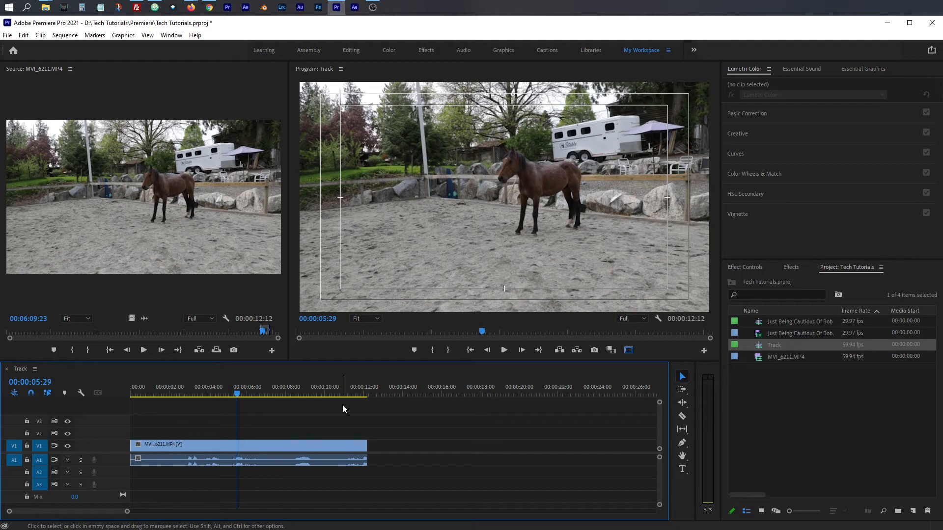
Open the export settings for the Track sequence and choose the YouTube 1080p Full HD preset in H.264 format.
key(ctrl+m)
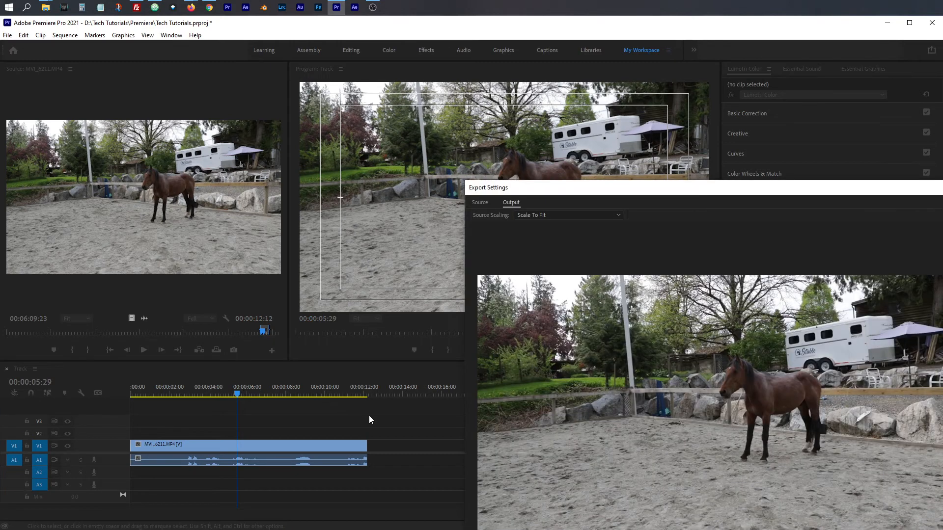
mouse_move(652, 192)
mouse_down()
mouse_move(385, 67)
mouse_move(287, 53)
mouse_up()
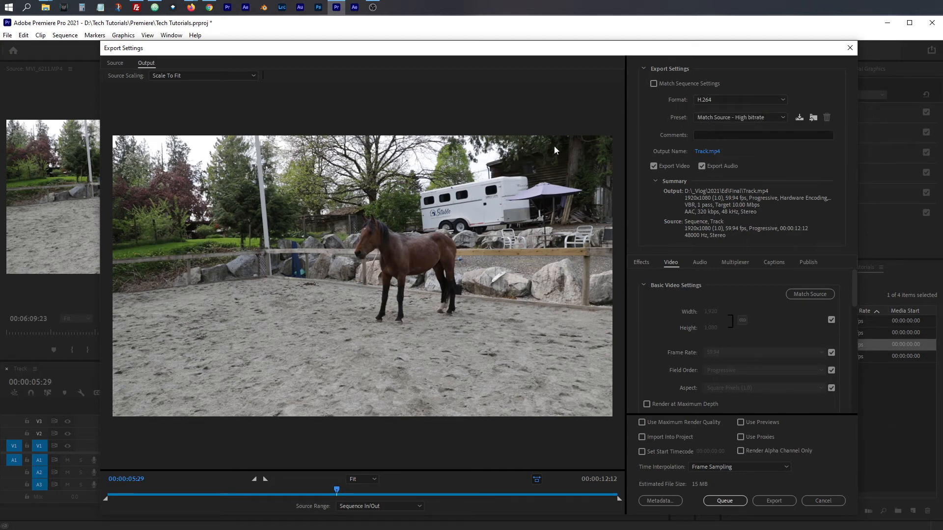
click(720, 120)
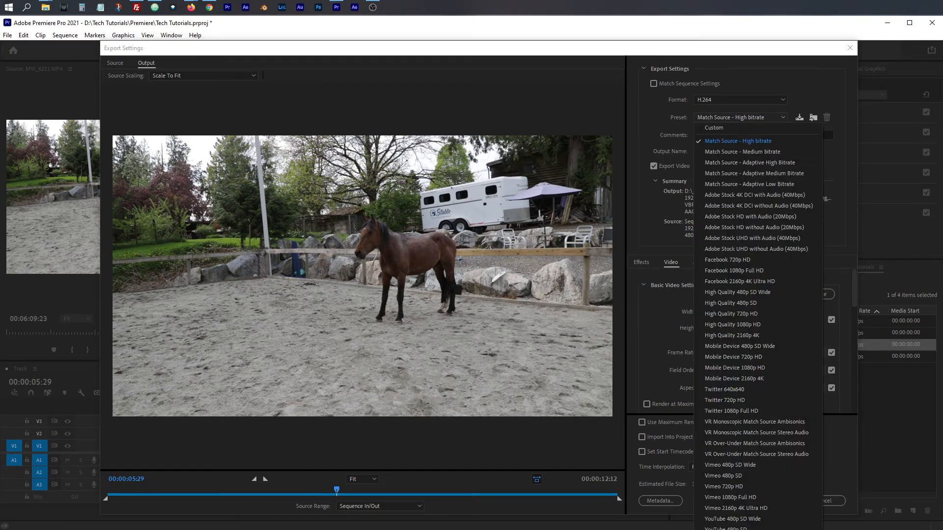
click(731, 529)
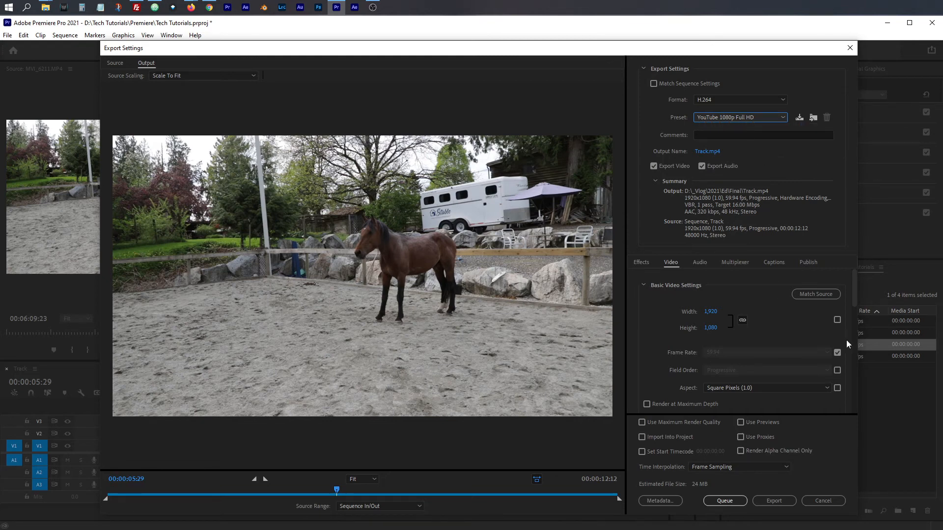
Unlink the export frame rate from the source and set it to 29.97.
mouse_move(857, 295)
mouse_down()
mouse_move(855, 385)
mouse_move(868, 302)
mouse_move(859, 292)
mouse_up()
click(837, 352)
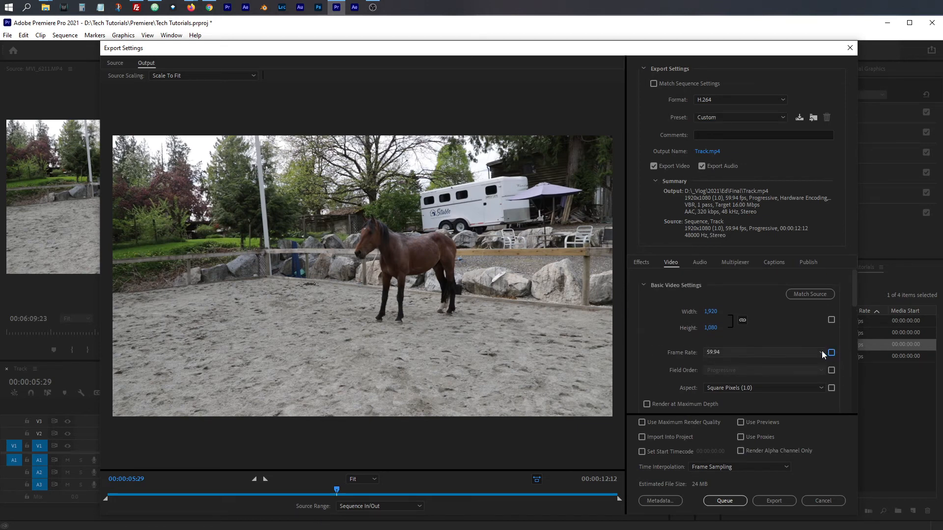
click(821, 353)
click(742, 459)
Set the export destination to Track.mp4 in the D:\Tech Tutorials\Premiere\Tutorial02 folder.
click(716, 153)
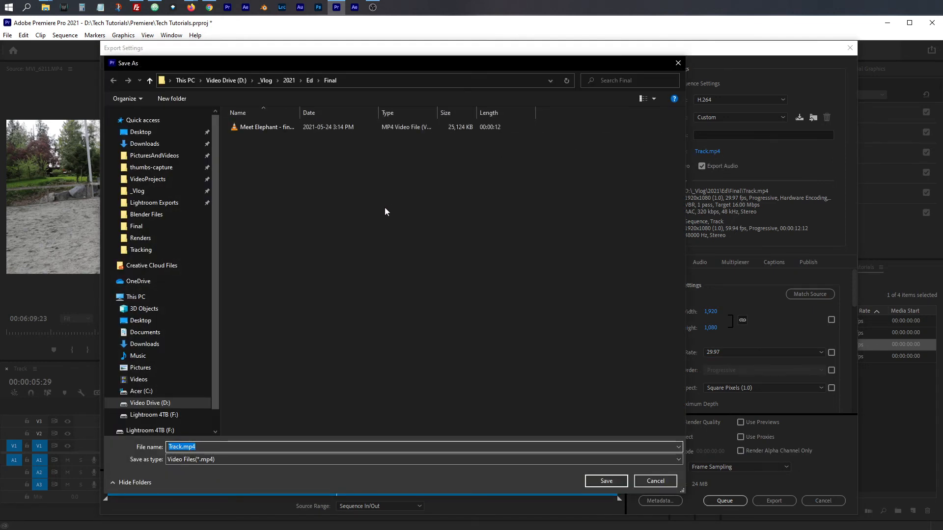
click(227, 81)
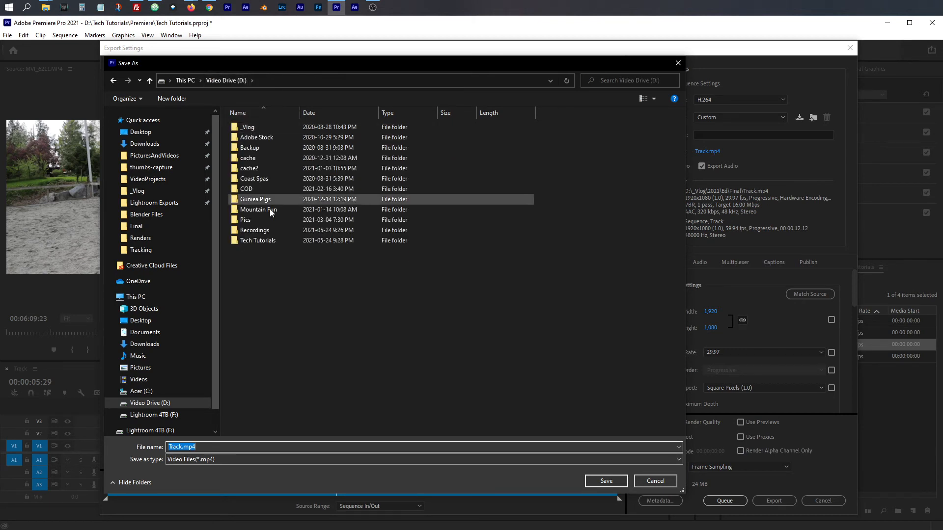
double_click(260, 241)
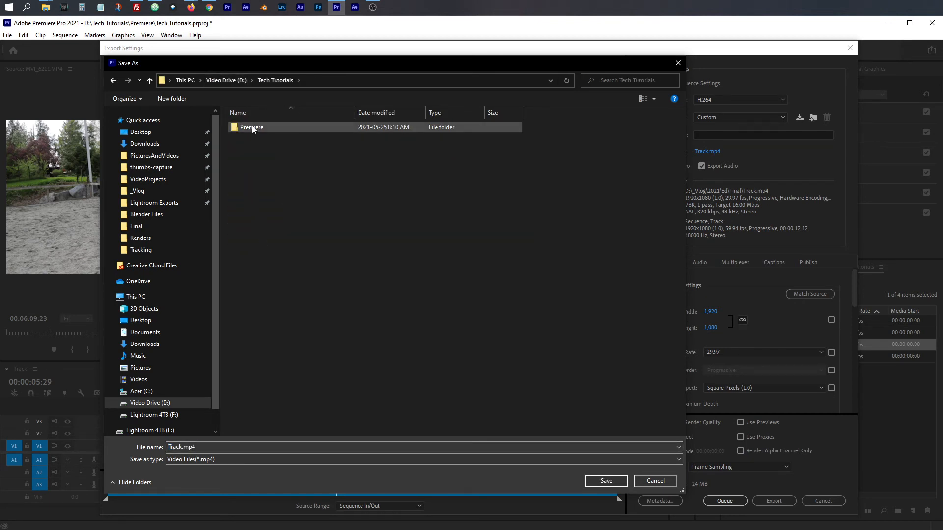
double_click(252, 129)
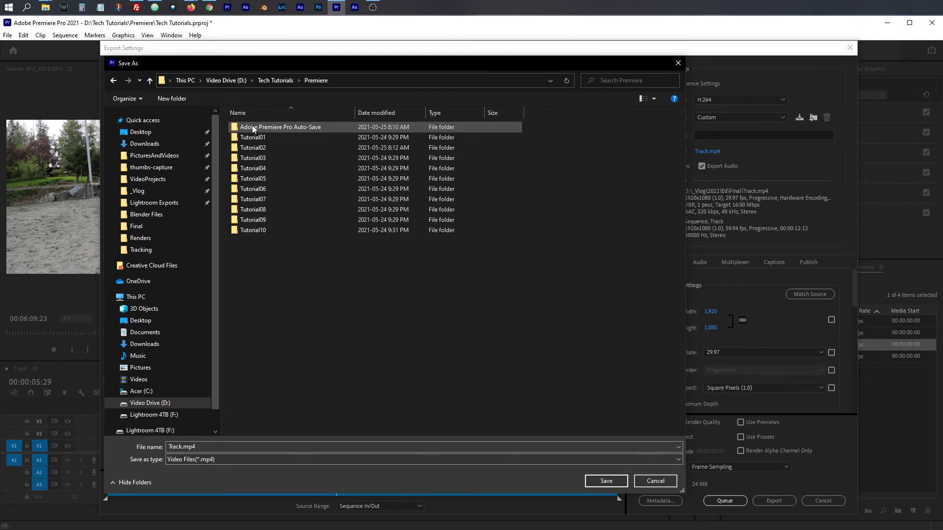
double_click(255, 151)
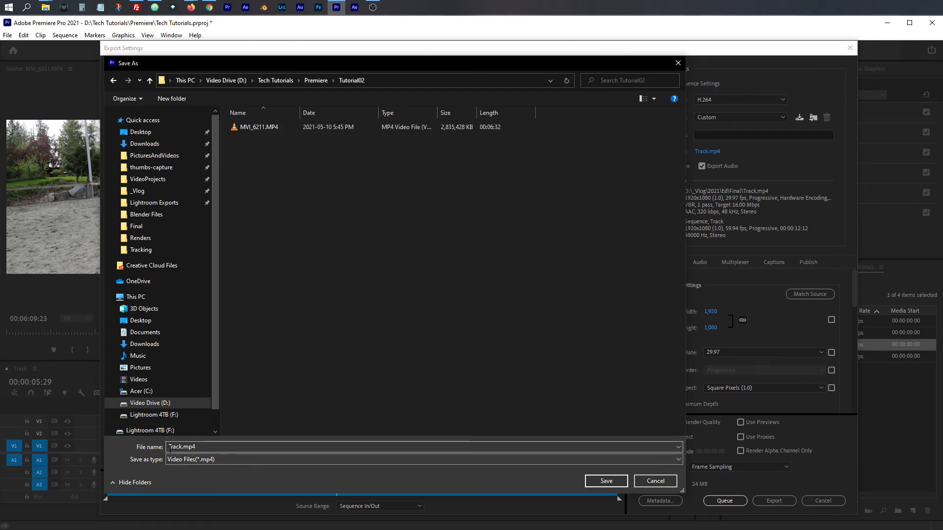
click(202, 446)
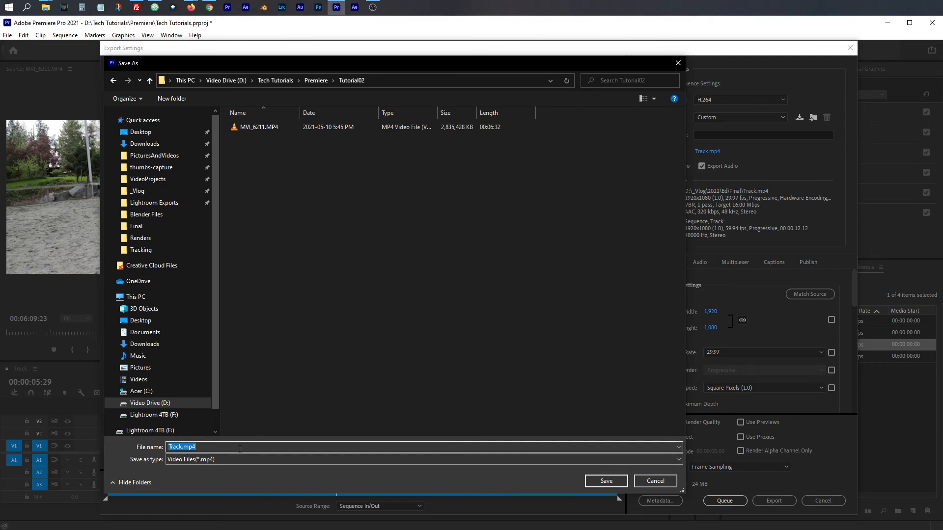
click(239, 448)
drag(207, 446, 144, 448)
click(606, 480)
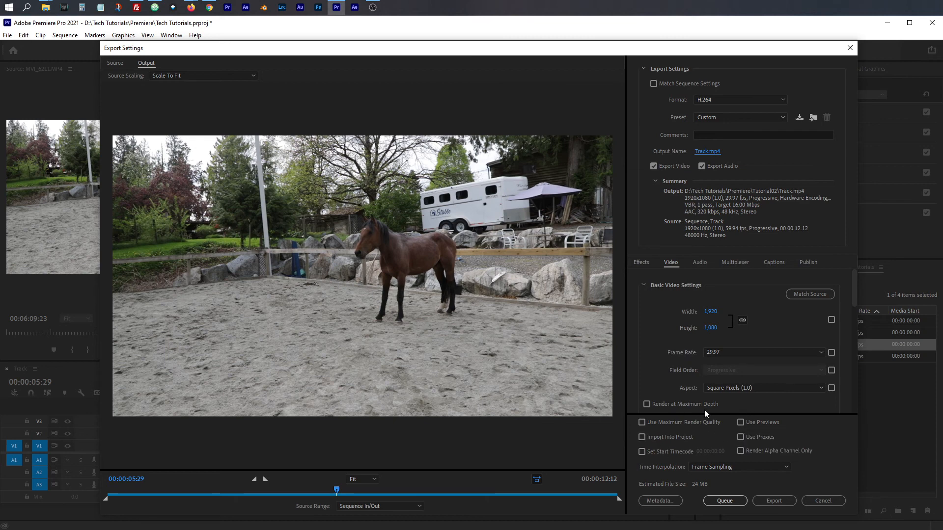
Check the video encoding settings, export the Track sequence, and select the MVI_6211.MP4 clip in the project.
scroll(855, 307, down, 1)
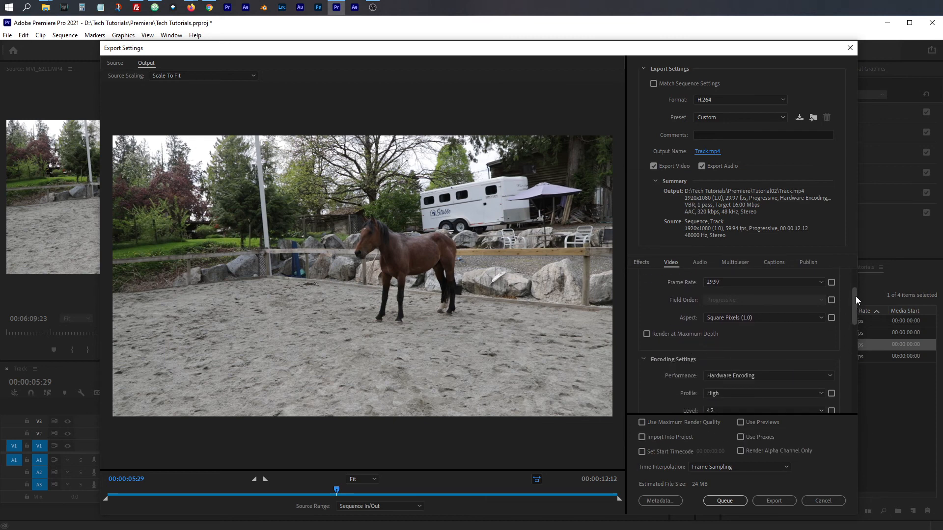
drag(857, 301, 855, 273)
click(763, 501)
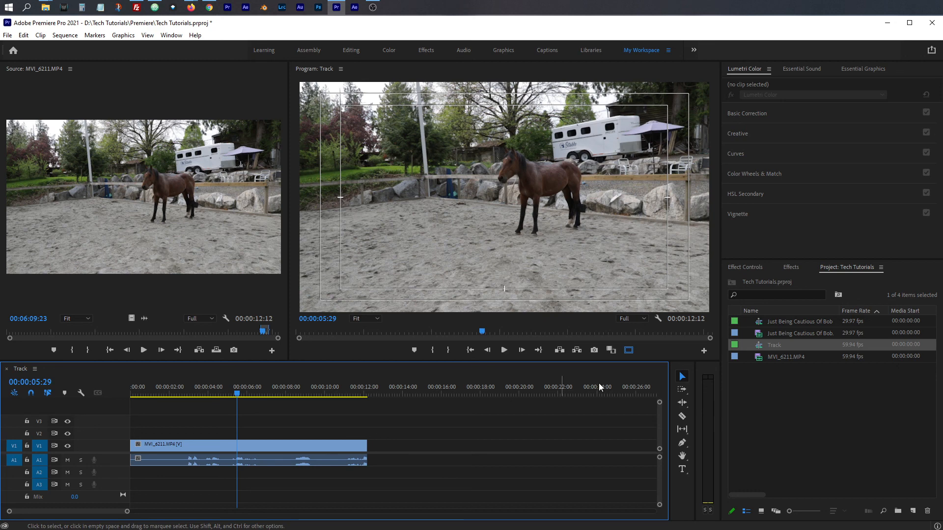
click(782, 355)
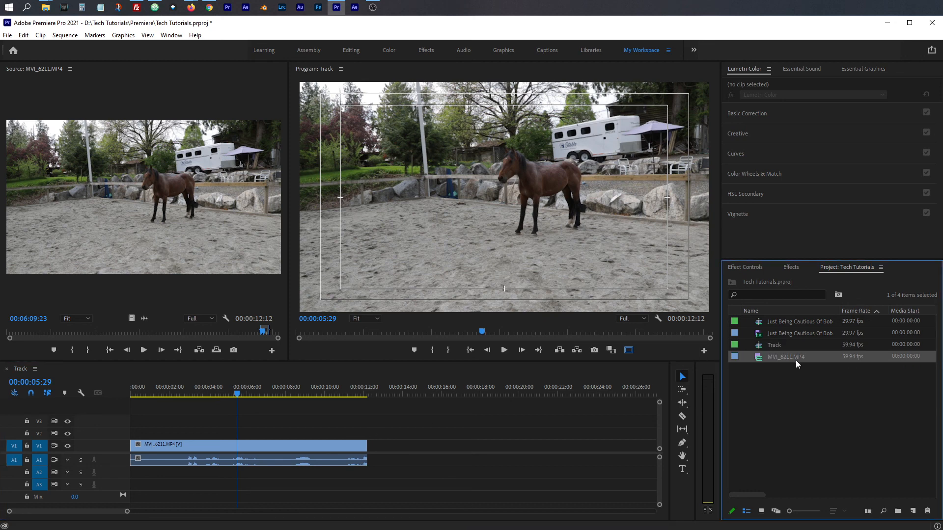